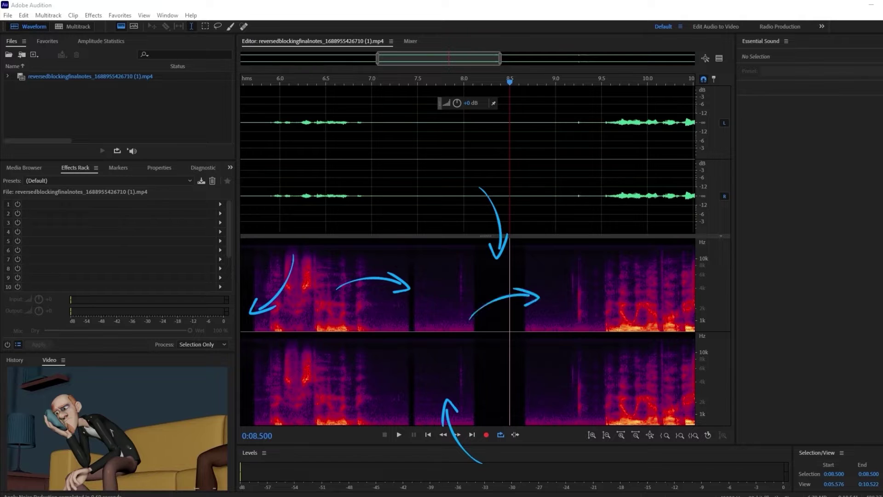
Select the silent gap around 7.5 s and apply Noise Reduction (process) from its noise print
left_click(414, 386)
left_click_drag(414, 386, 458, 382)
left_click(93, 15)
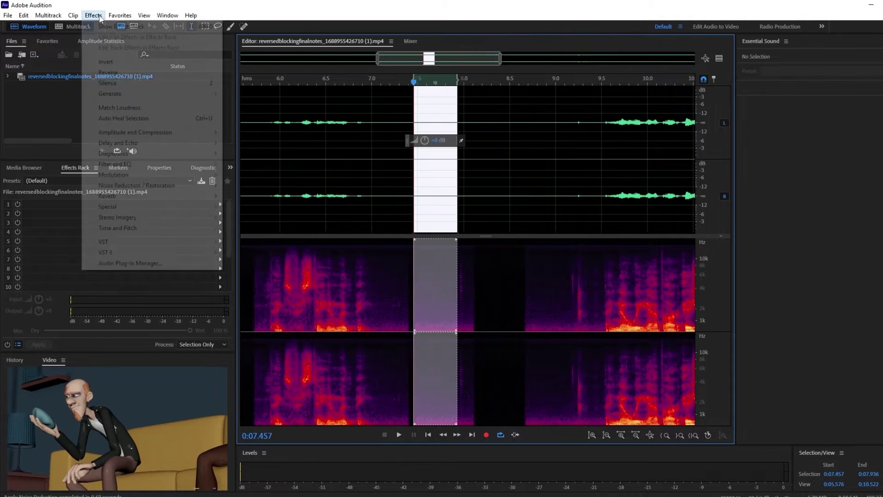
mouse_move(138, 183)
left_click(279, 198)
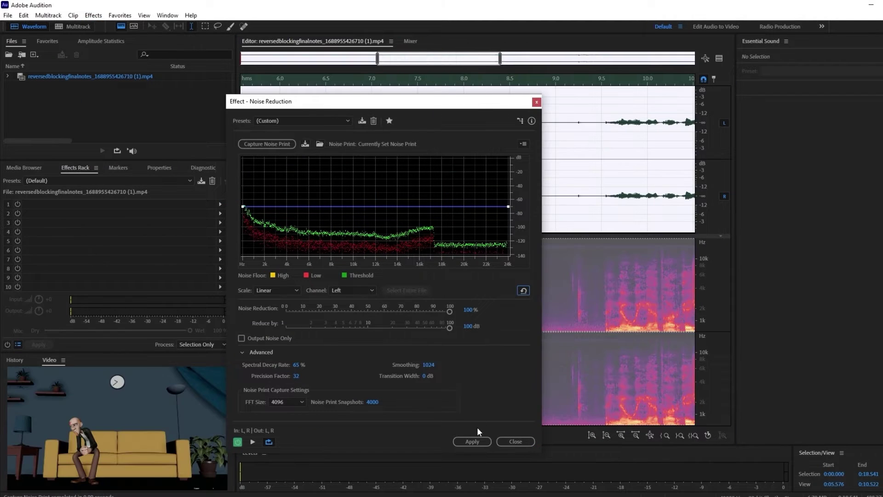
left_click(477, 441)
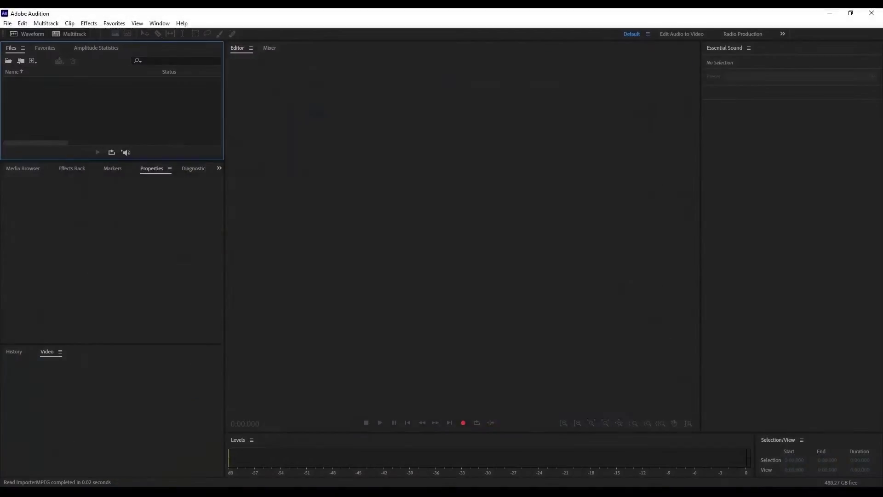
Open Audio Clip.mp4 through File > Open
left_click(8, 24)
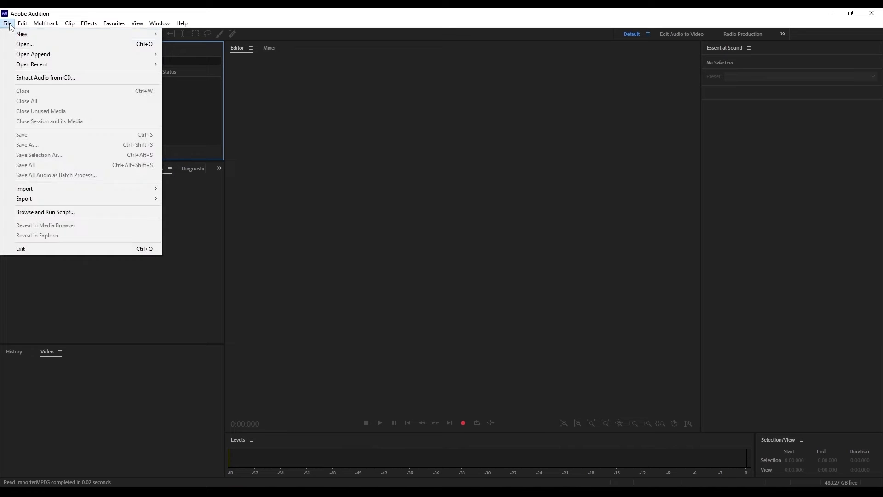
left_click(23, 45)
double_click(119, 91)
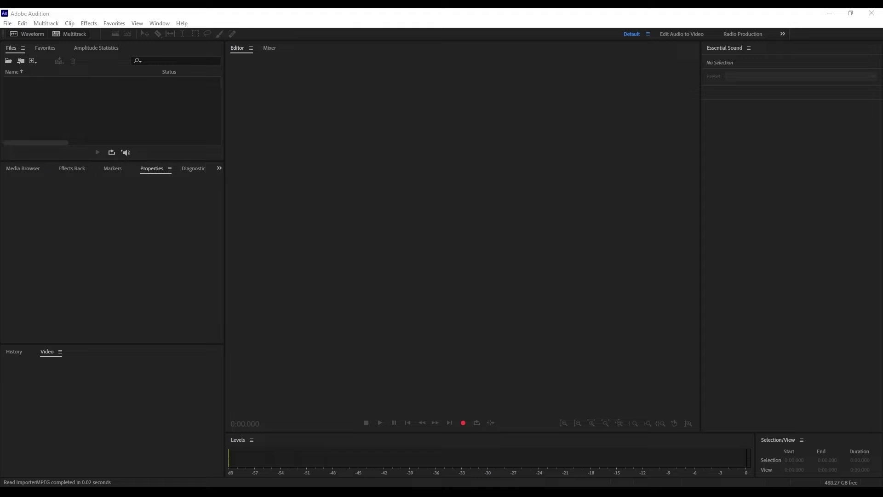
Import the video into the Files panel, open it, then dismiss the Save As dialog
left_click_drag(1, 182, 82, 121)
double_click(45, 78)
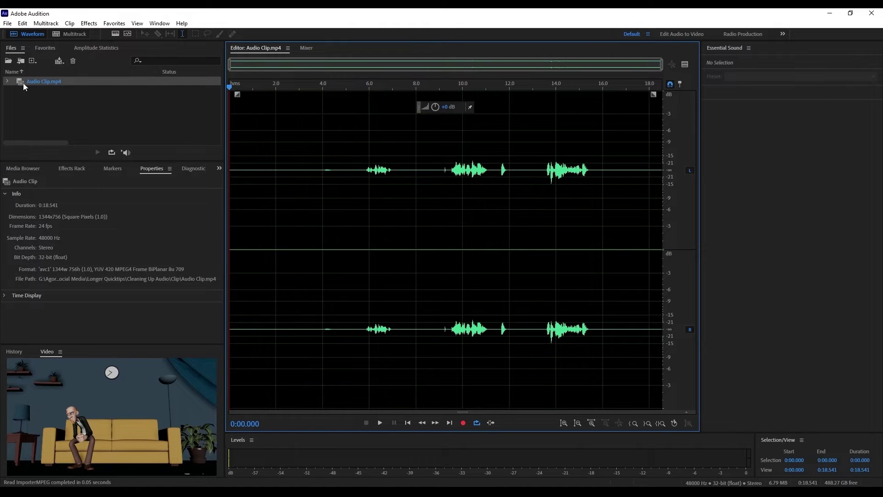
left_click(8, 23)
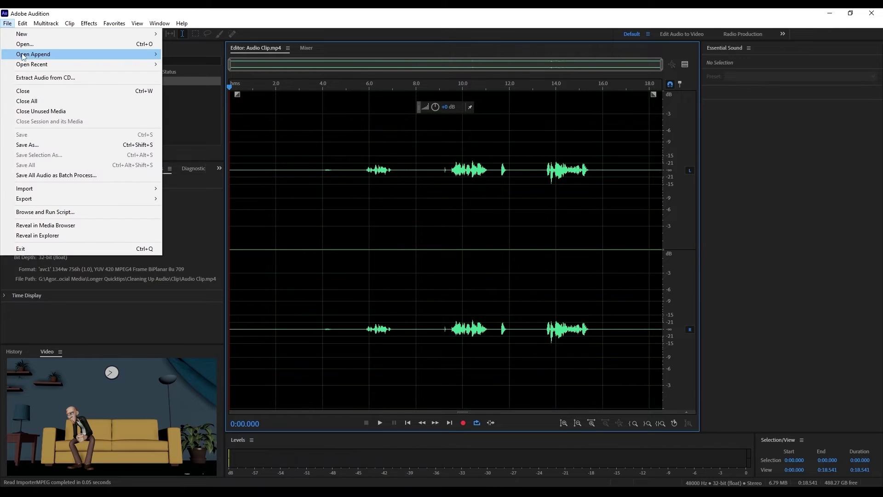
left_click(27, 144)
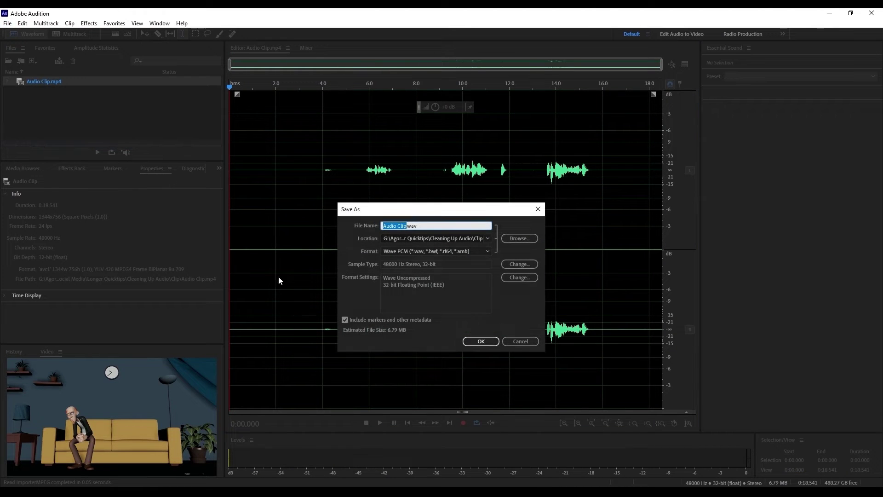
left_click(541, 210)
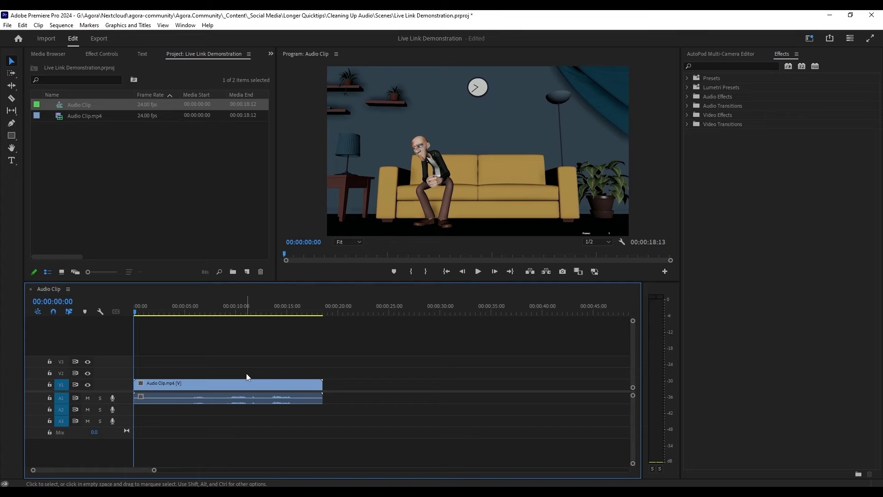
Send the Audio Clip.mp4 timeline clip to Audition with Edit in Adobe Audition > Clip
left_click(239, 385)
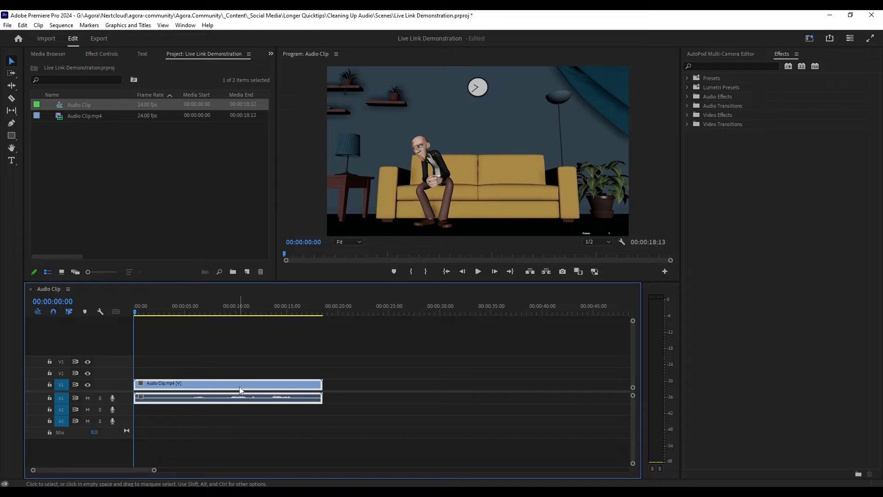
left_click(22, 25)
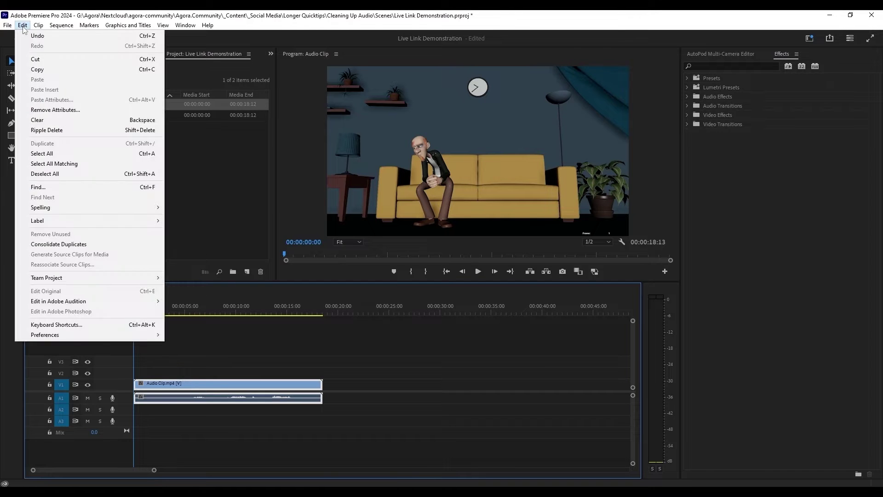
mouse_move(138, 301)
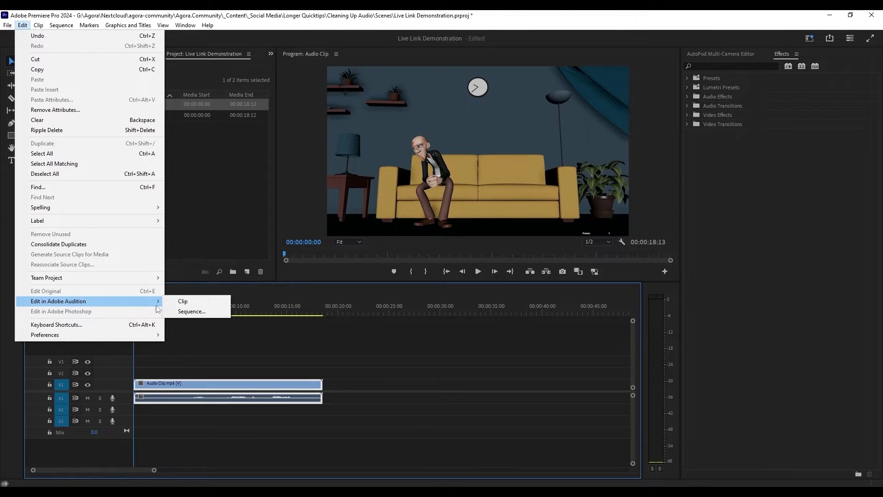
left_click(180, 303)
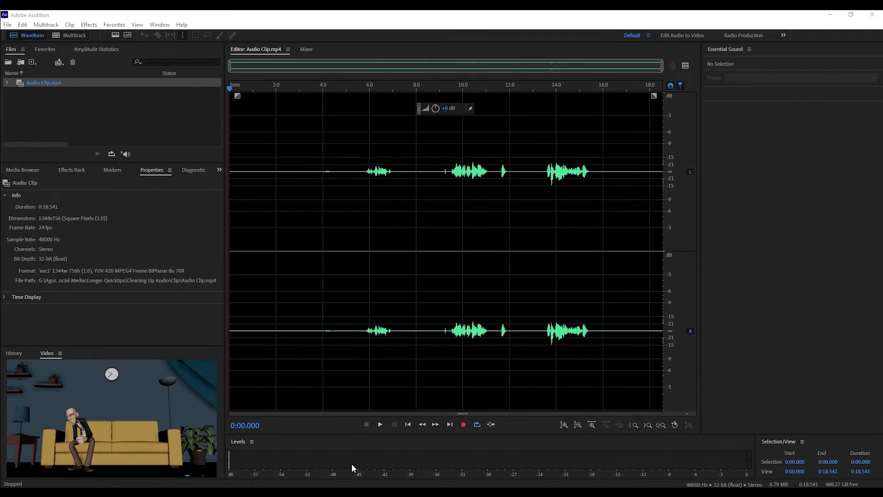
left_click(378, 429)
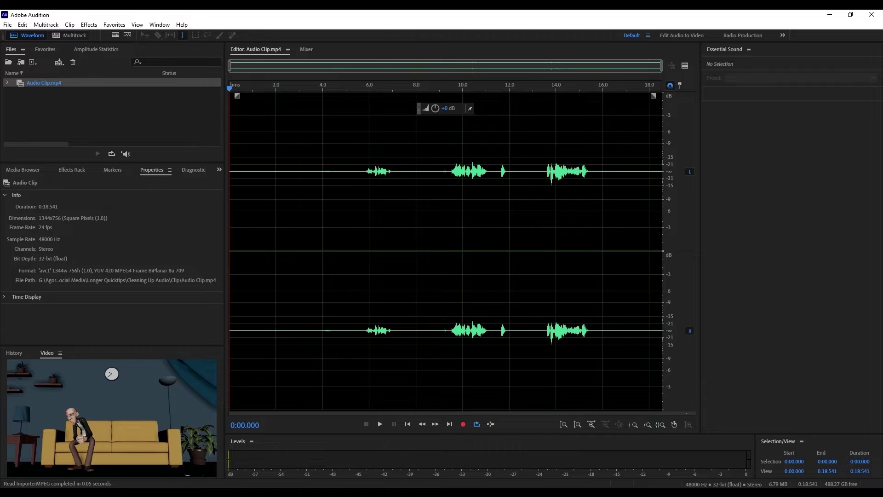
Turn on the Spectral Frequency Display and select the silence from 16.000 to 16.748 s
left_click(116, 36)
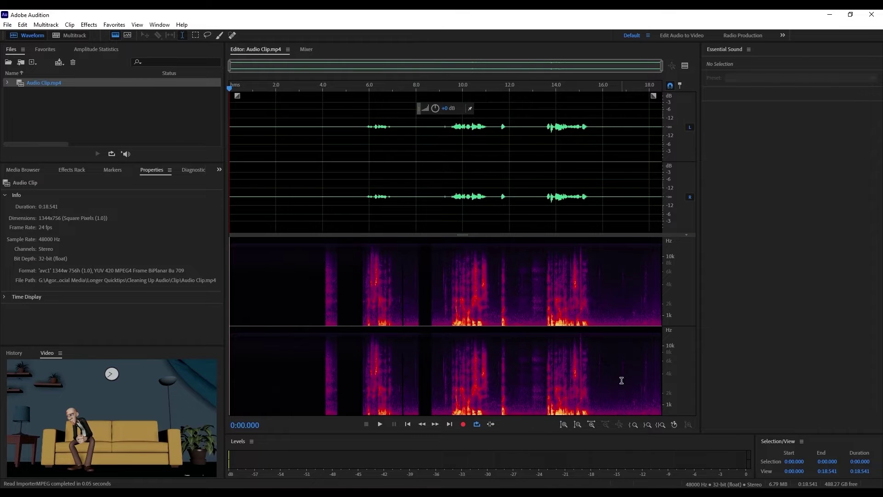
left_click_drag(602, 369, 620, 369)
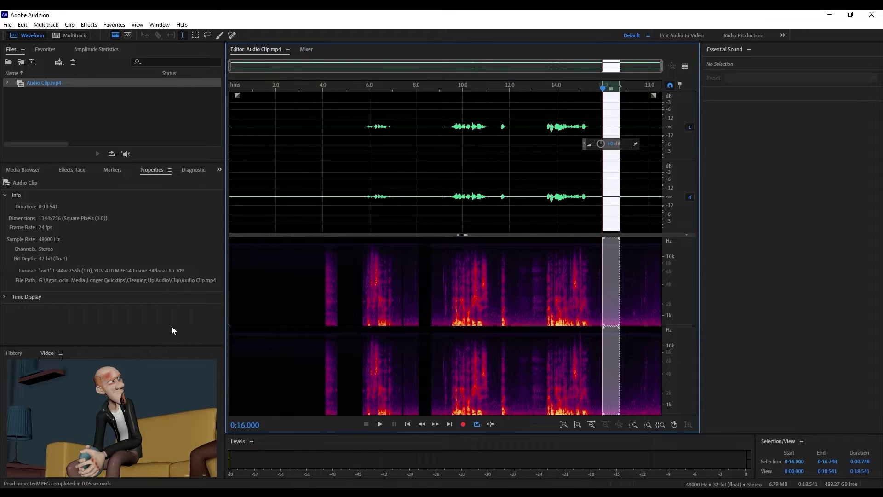
left_click(88, 24)
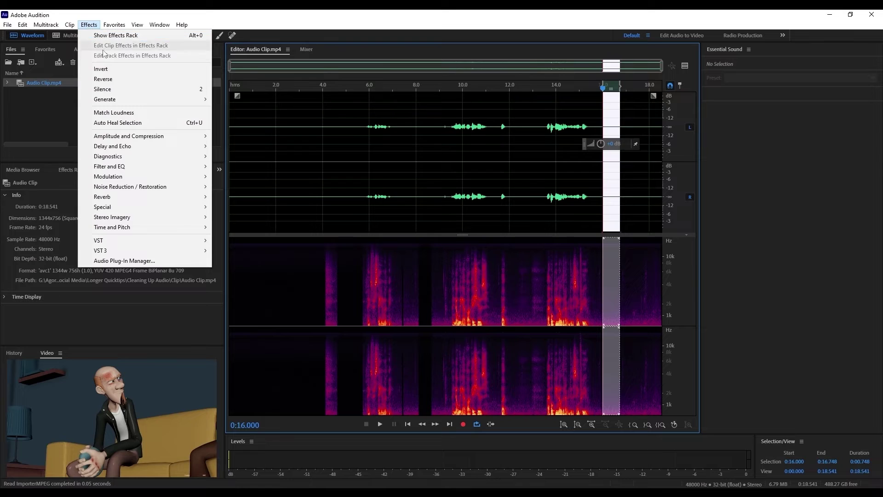
Open Noise Reduction (process), split the editor view, and capture a noise print from the selection
mouse_move(172, 185)
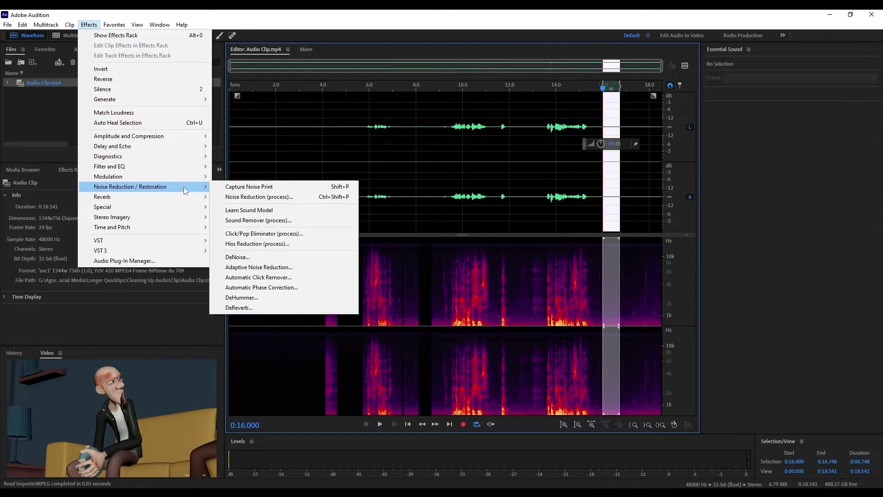
left_click(239, 198)
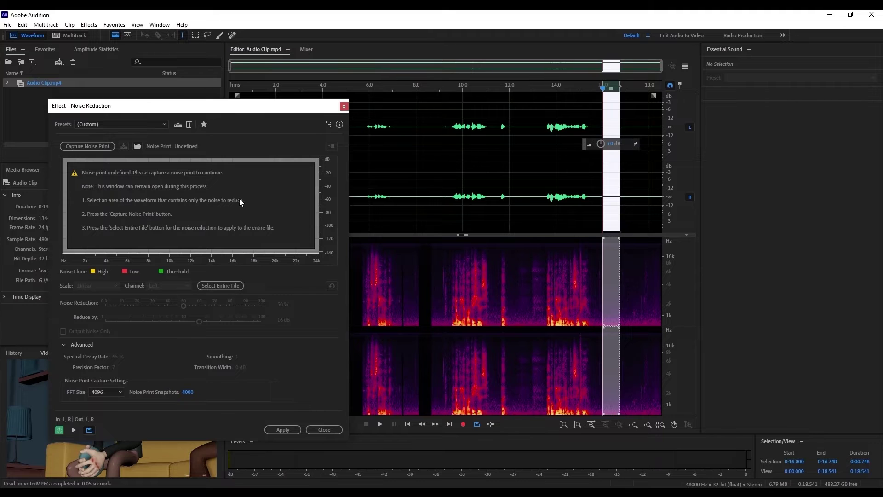
left_click(685, 66)
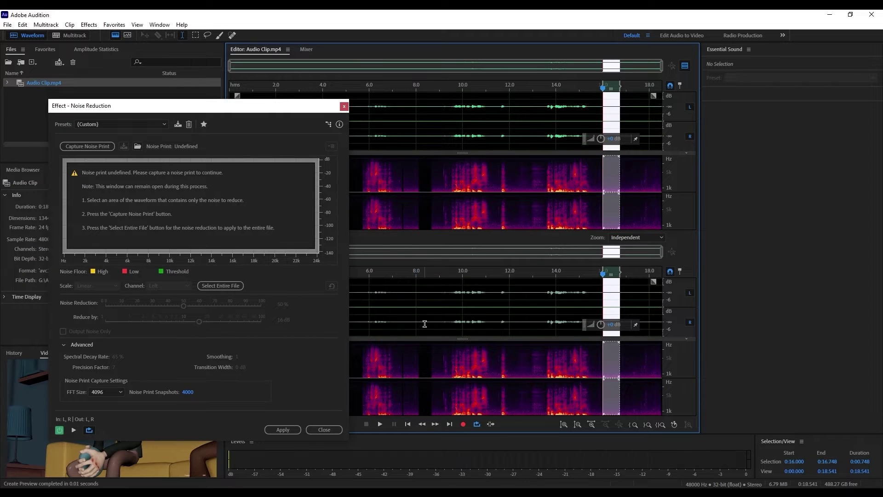
left_click(88, 146)
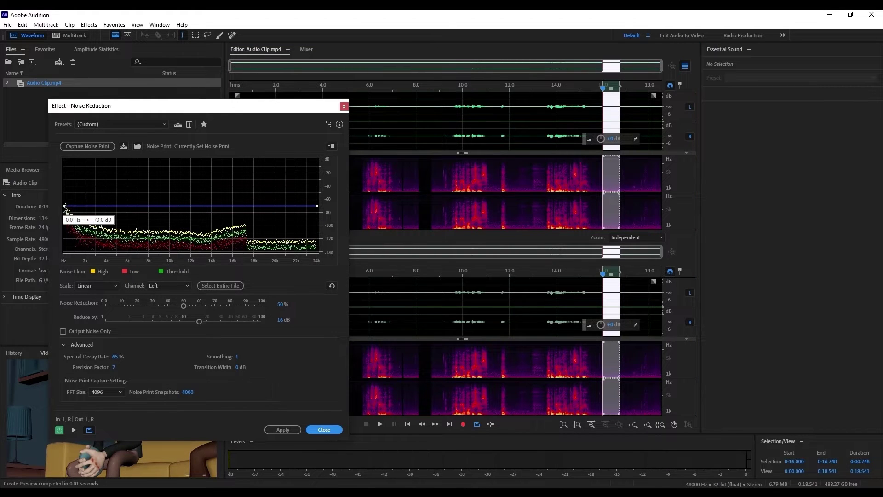
Raise the reduction curve into a near-flat line at about -35 dB, adding a midpoint
left_click_drag(64, 207, 65, 183)
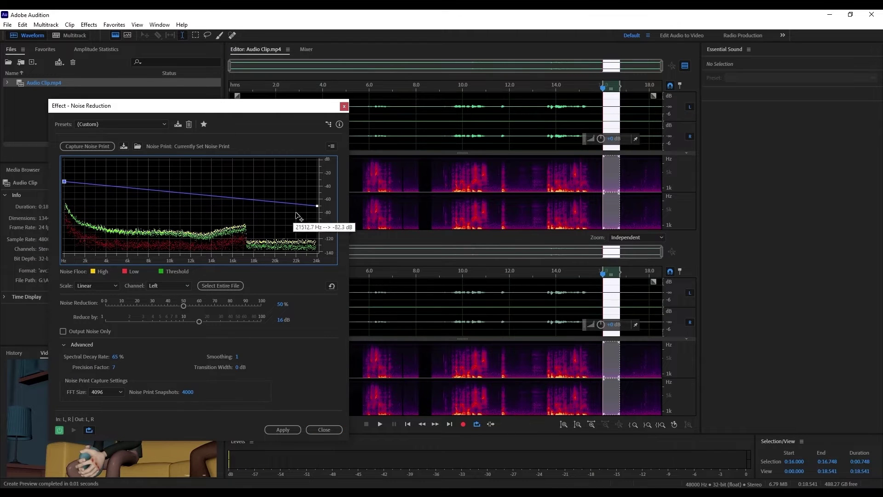
left_click_drag(316, 206, 317, 184)
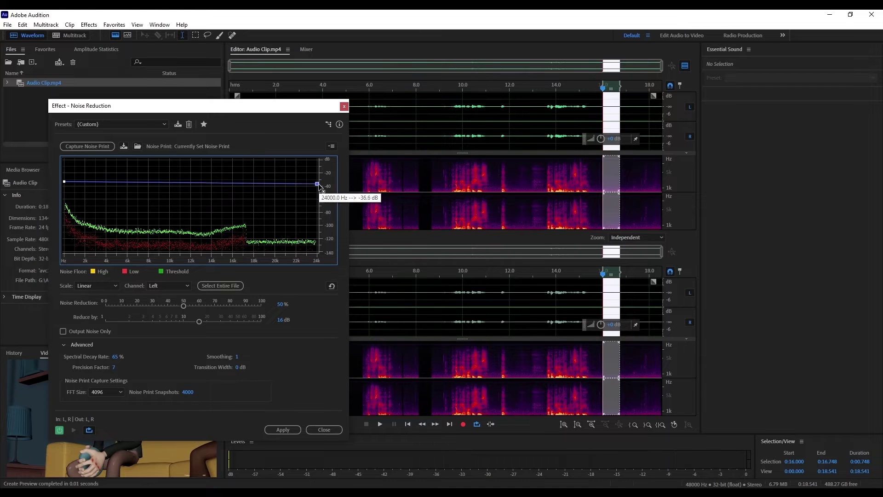
left_click(189, 184)
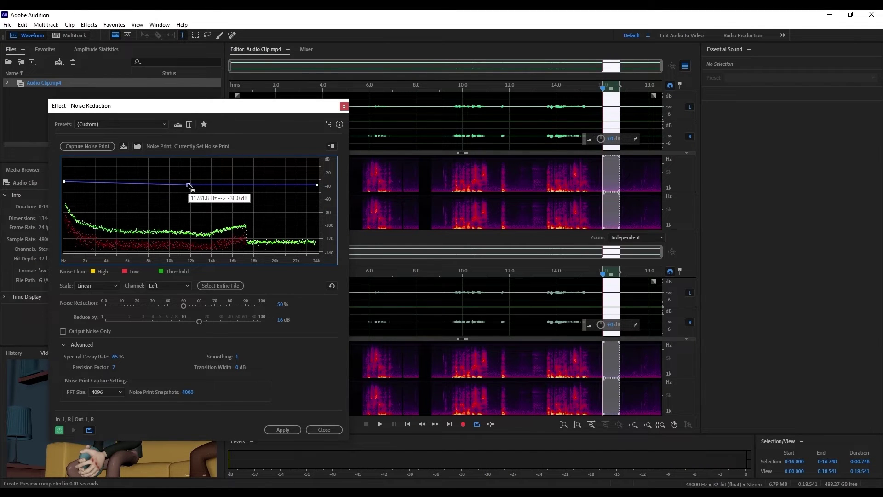
left_click_drag(188, 184, 189, 183)
left_click_drag(318, 184, 317, 183)
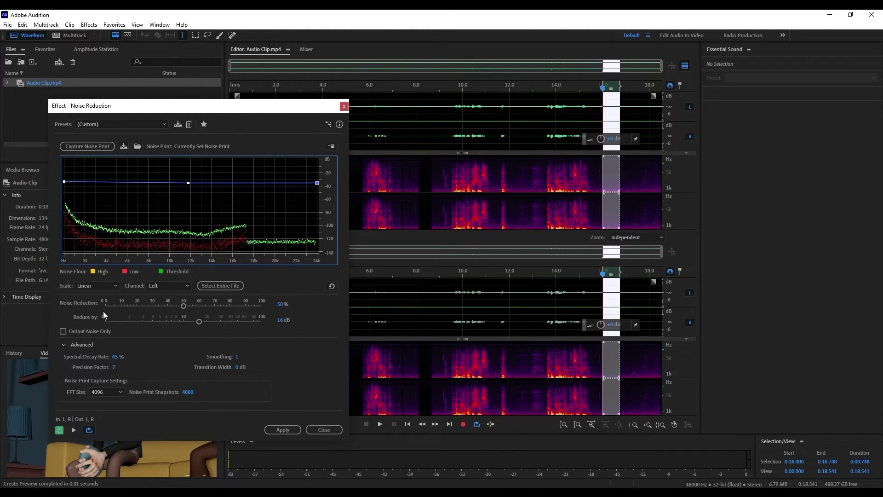
Set Reduce by to 100 dB and Smoothing to 1024
left_click_drag(183, 306, 278, 307)
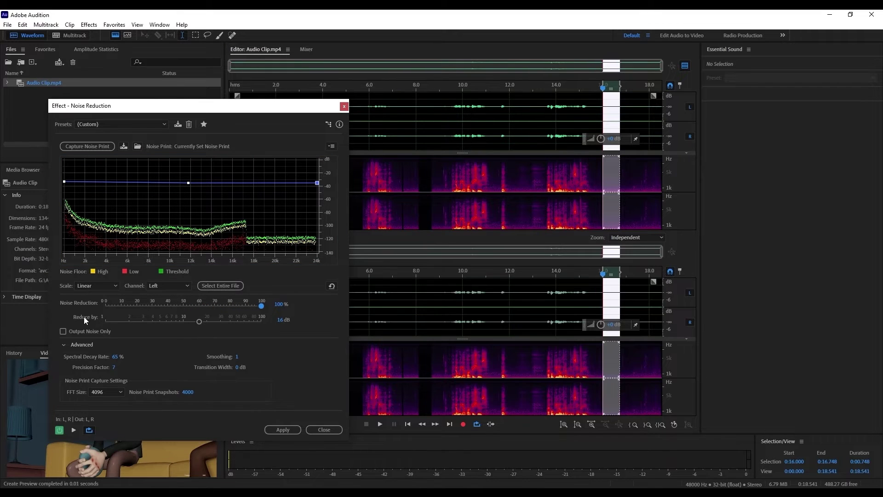
left_click_drag(200, 324, 274, 320)
left_click(430, 362)
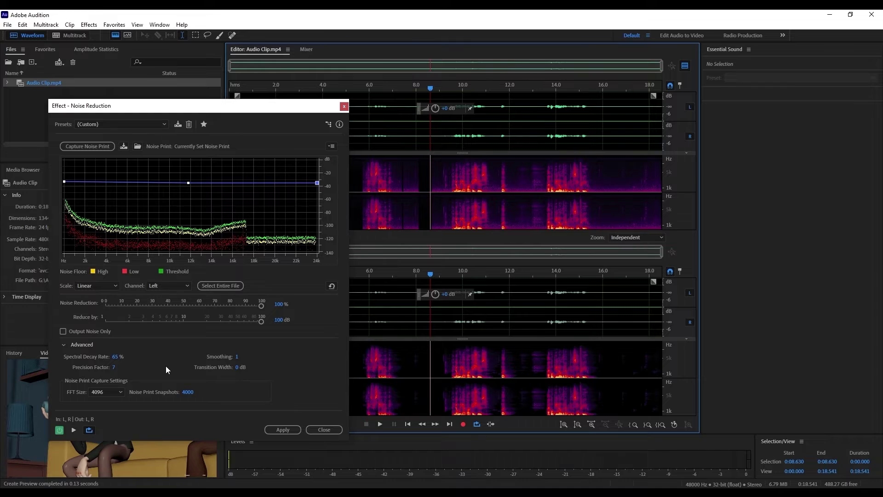
left_click_drag(239, 357, 698, 327)
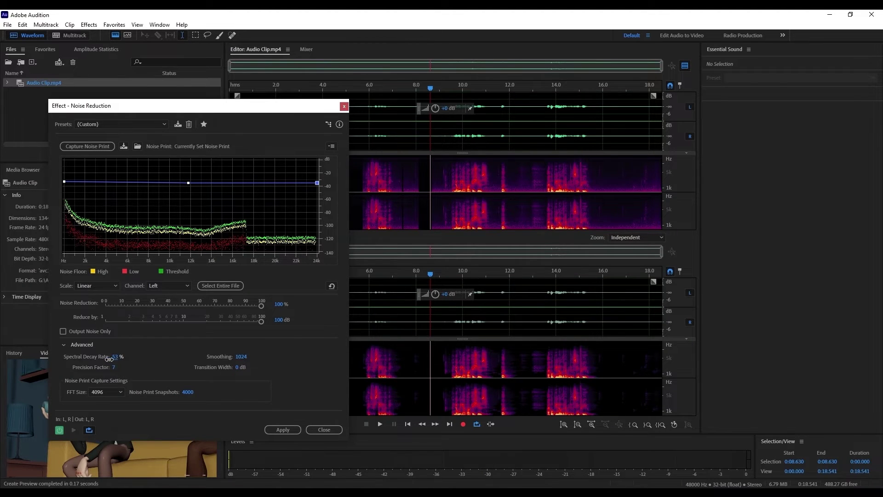
Set Spectral Decay Rate to 65% and target the entire file
left_click(113, 357)
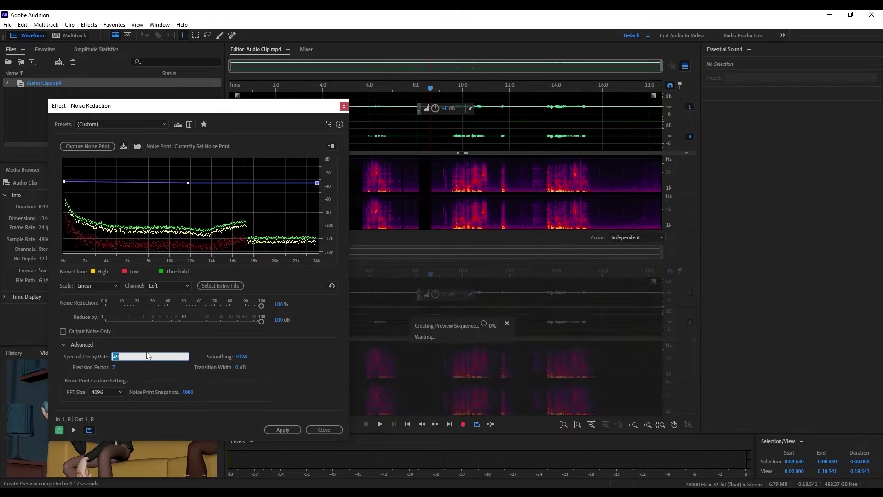
type("65")
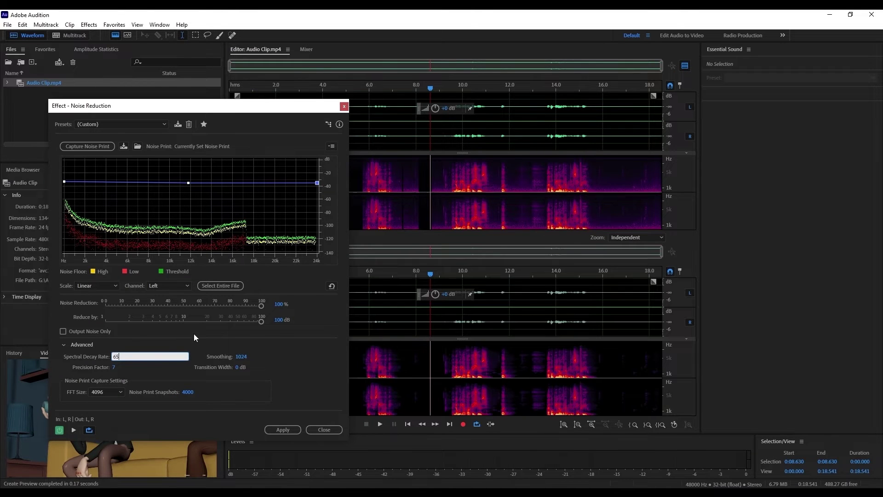
key("Return")
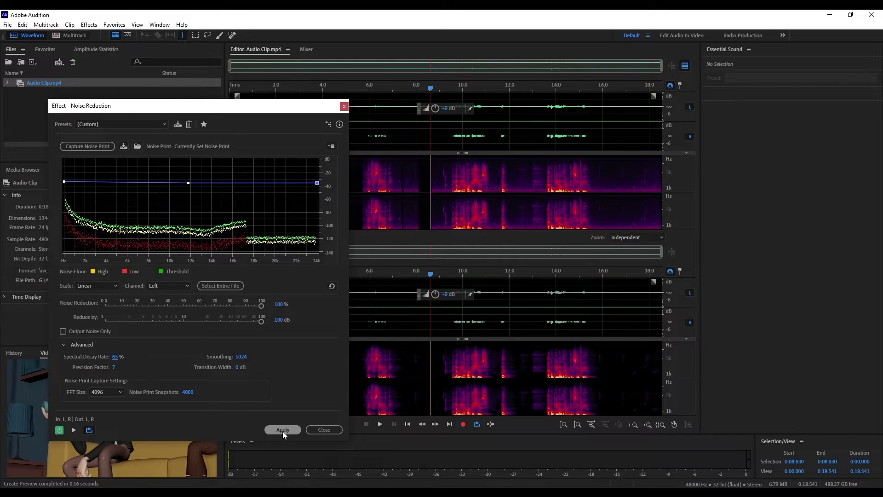
left_click(222, 286)
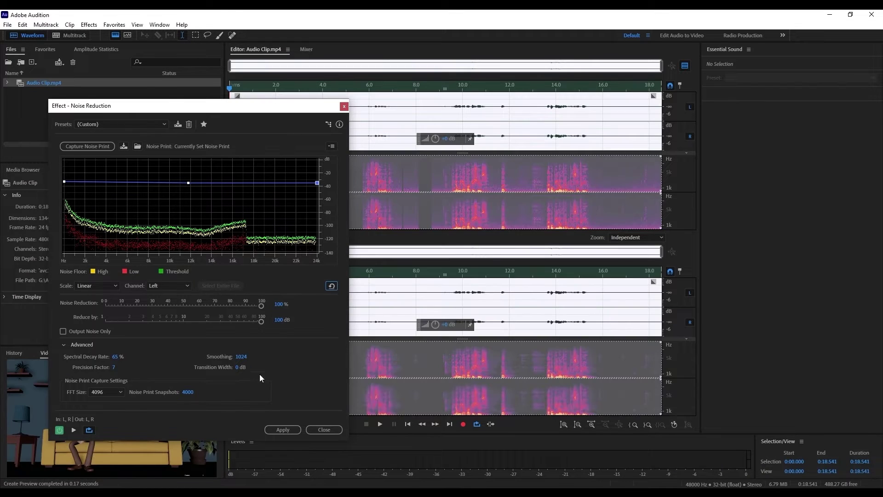
Apply noise reduction to the whole clip, hide the preview, and play back the result
left_click(281, 429)
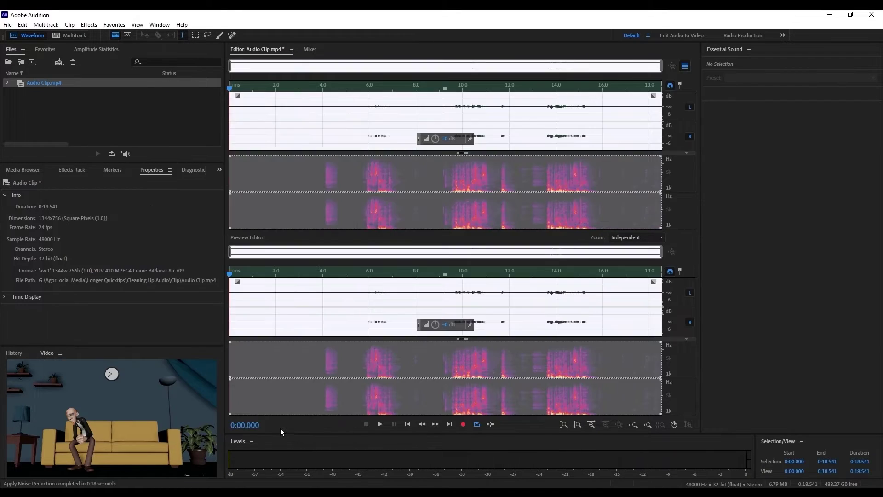
left_click(295, 404)
left_click(684, 65)
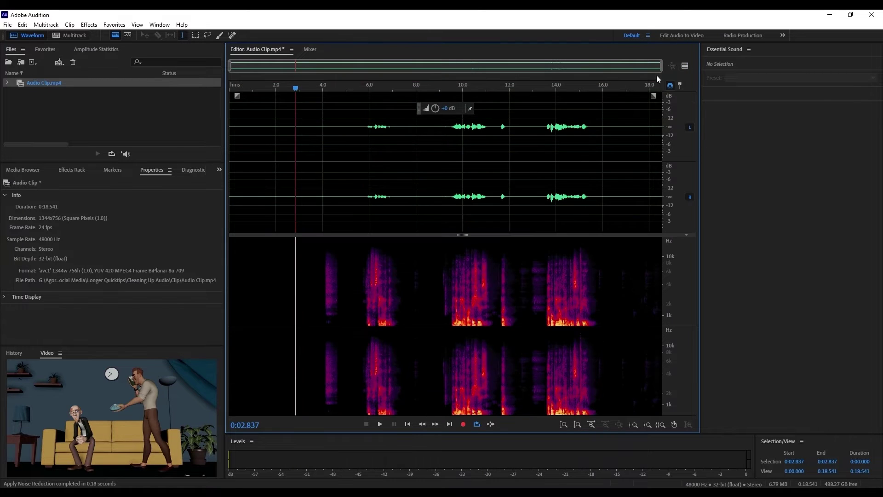
left_click(380, 424)
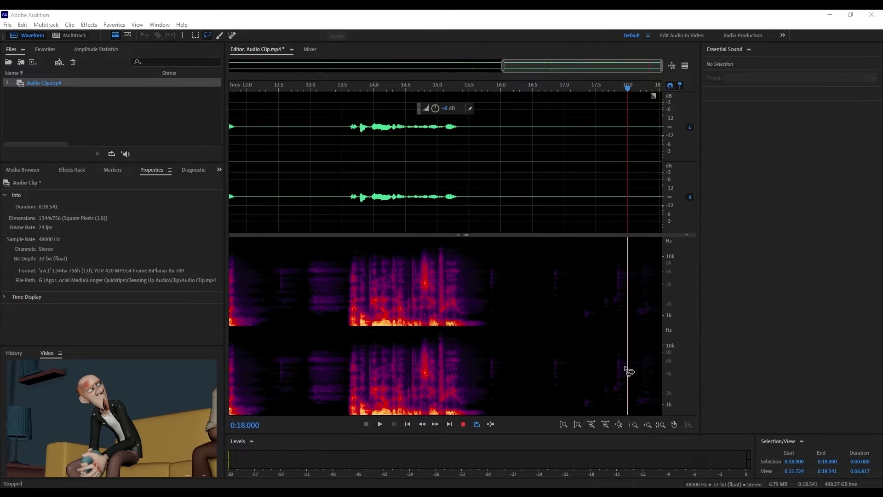
Marquee-select the leftover noise near 18 s, roughly 1–10 kHz
left_click(195, 35)
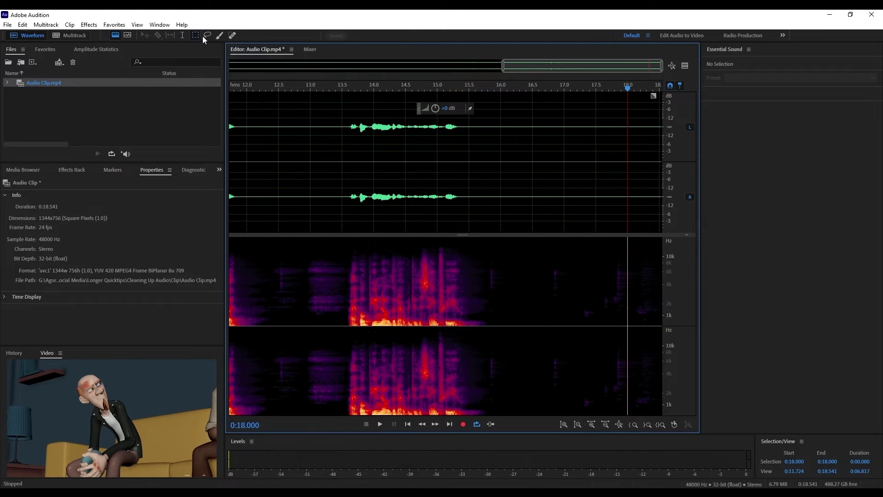
left_click(206, 35)
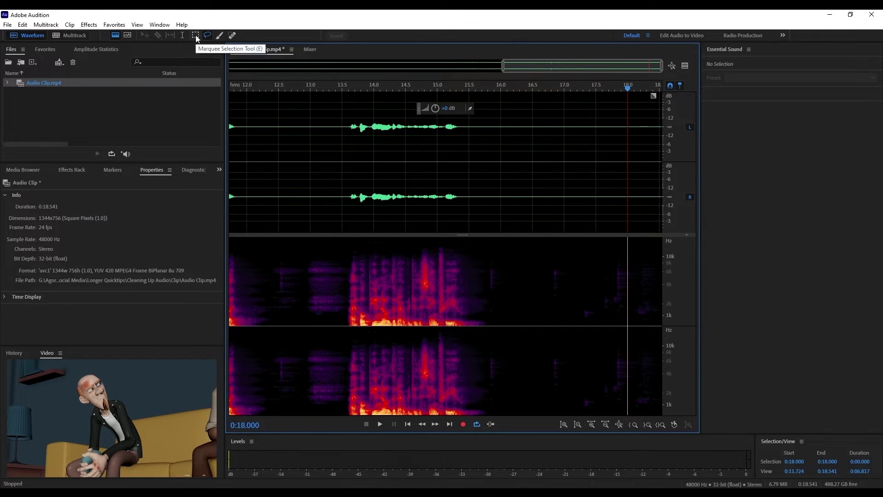
left_click(195, 35)
left_click_drag(632, 257, 657, 319)
Capture a new noise print from the leftover-noise selection near 18 s, then close Noise Reduction
left_click(89, 24)
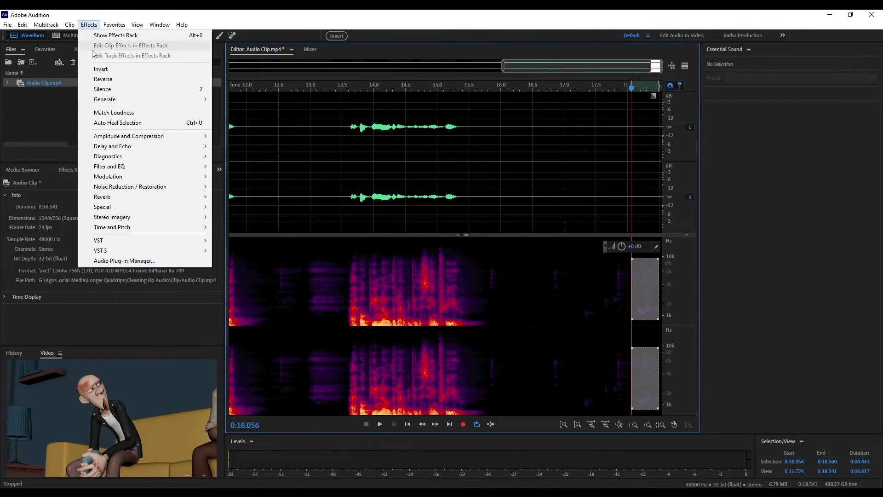
mouse_move(138, 186)
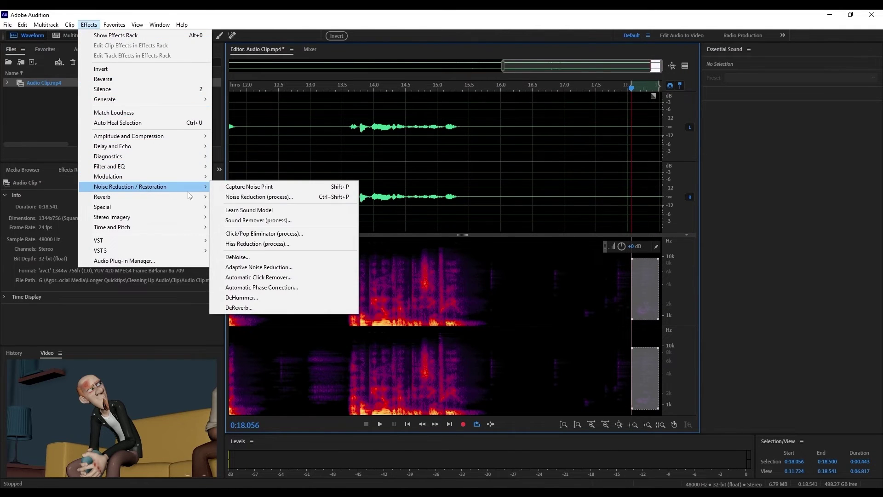
left_click(249, 195)
left_click(91, 146)
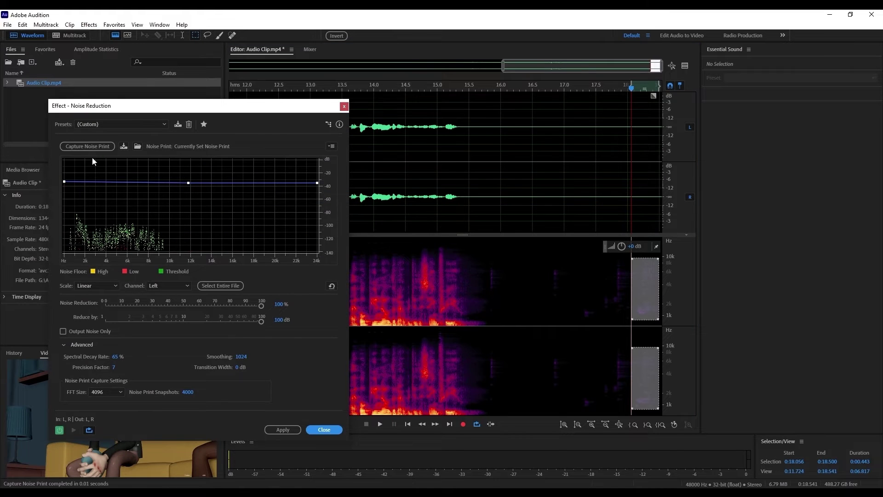
left_click(324, 429)
left_click(532, 271)
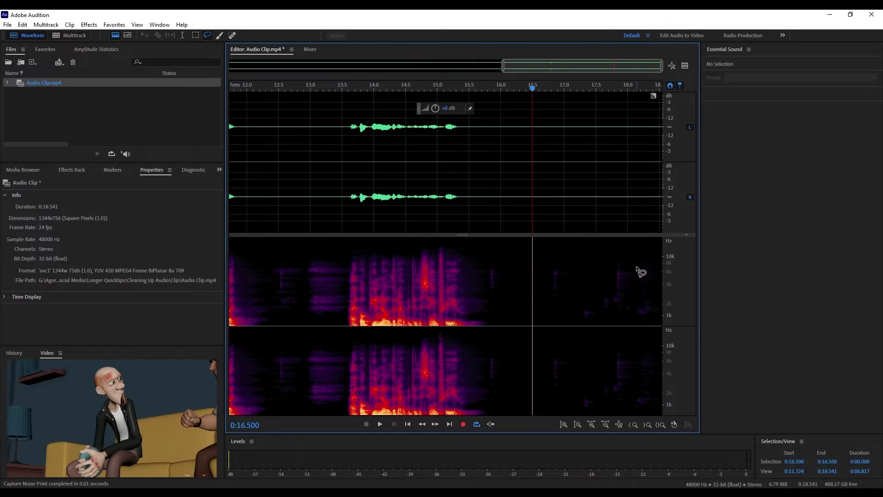
Lasso the remaining noise blob near 18 s and apply Effects > Silence to it
mouse_move(638, 251)
left_mouse_down()
mouse_move(625, 299)
mouse_move(644, 324)
mouse_move(658, 285)
mouse_move(617, 251)
left_mouse_up()
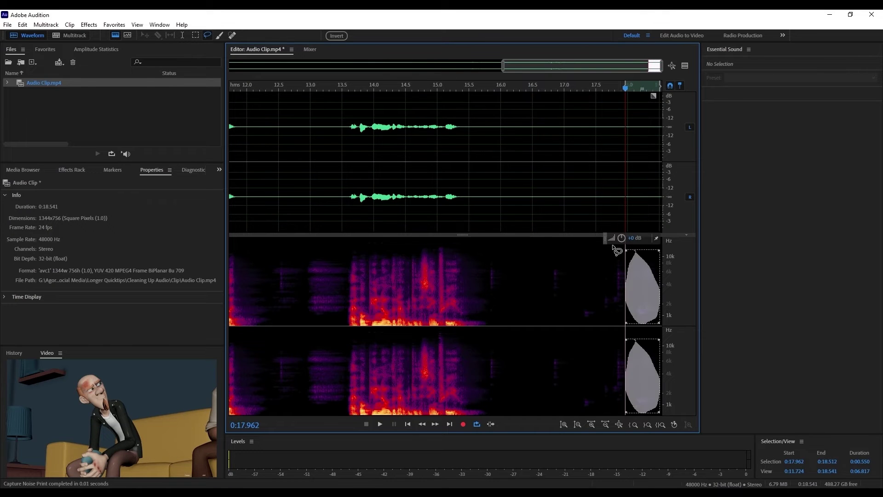
left_click(89, 25)
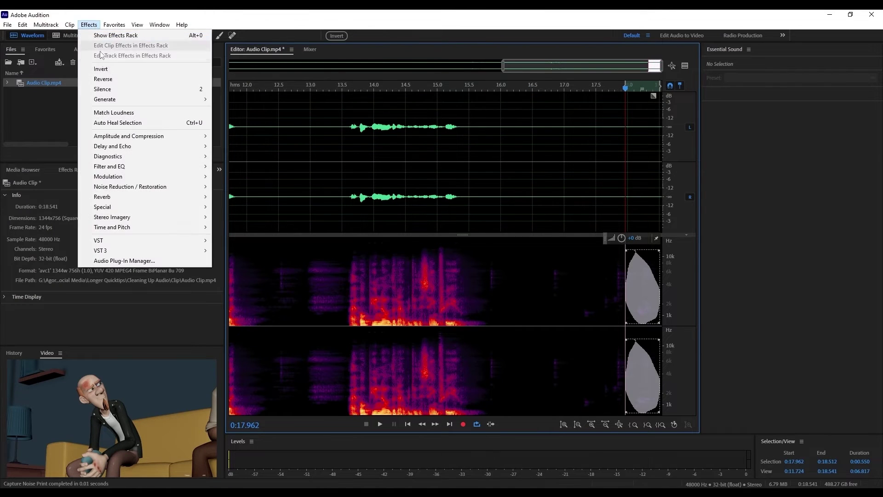
left_click(118, 89)
left_click(521, 320)
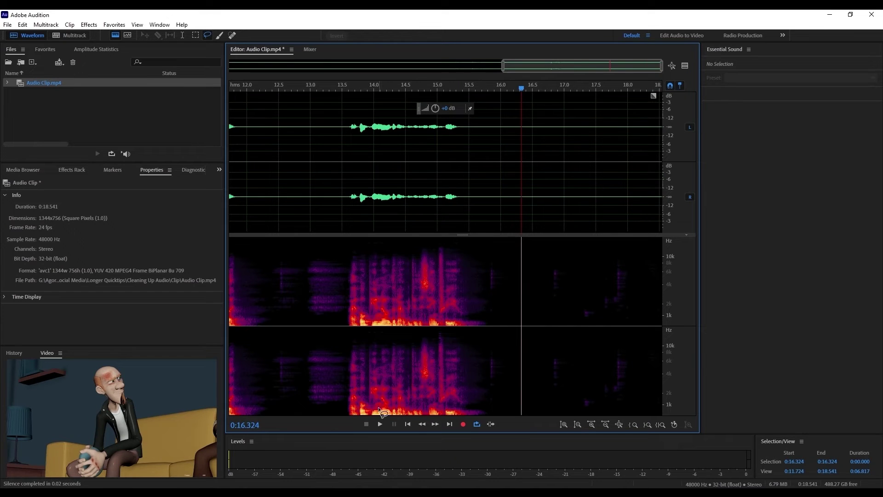
Zoom out to the full clip and play the cleaned audio from about 3.6 s, then stop
key("backslash")
left_click(312, 331)
key("space")
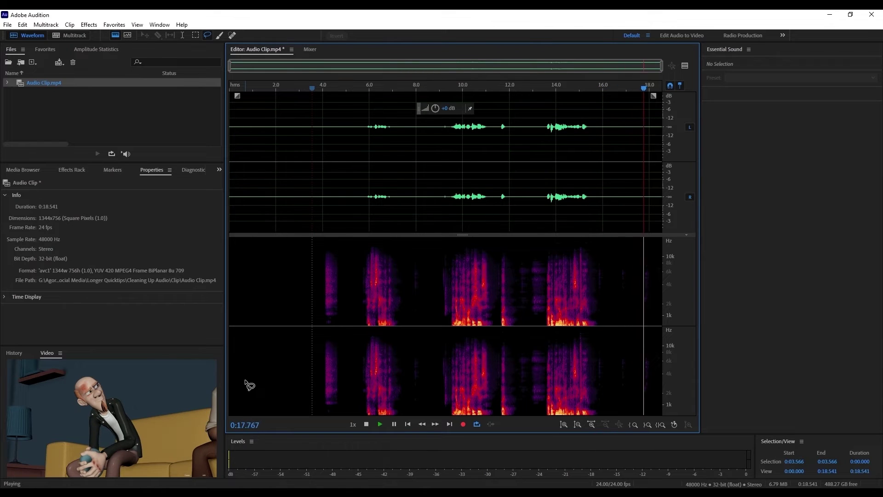
left_click(366, 424)
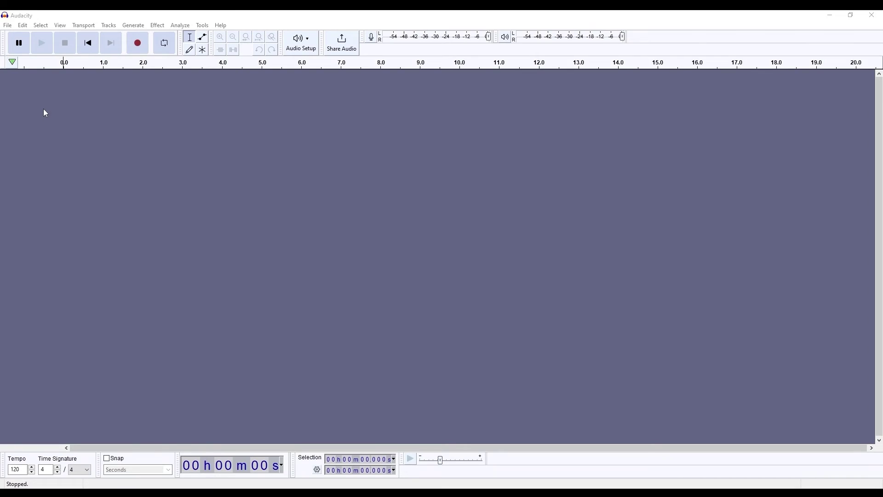
Open Audio Clip.wav in Audacity as a stereo 48000 Hz track
left_click(8, 26)
left_click(22, 44)
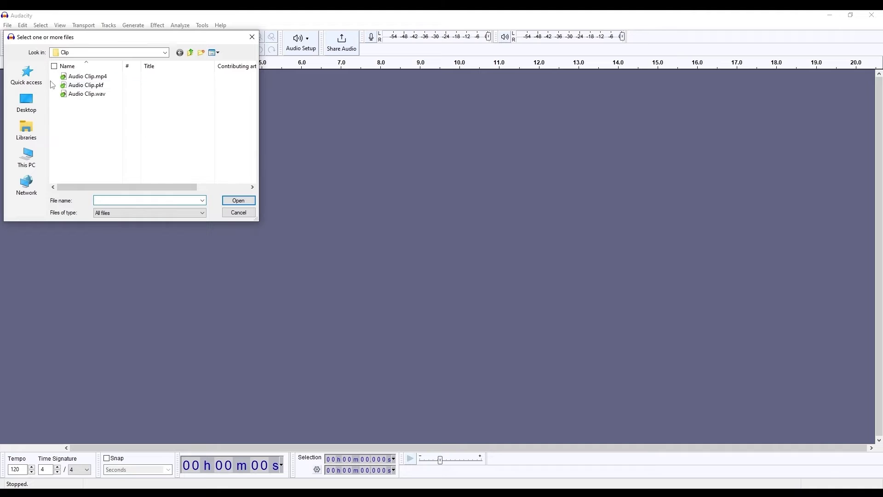
double_click(82, 93)
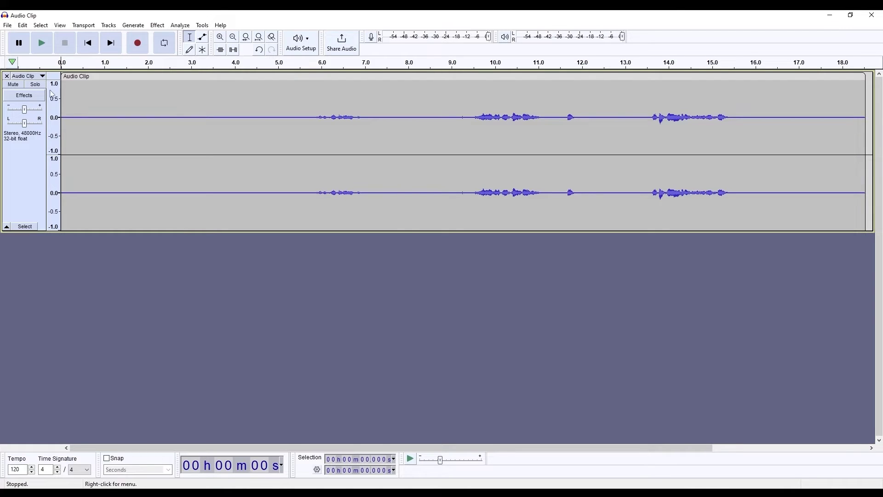
left_click(42, 76)
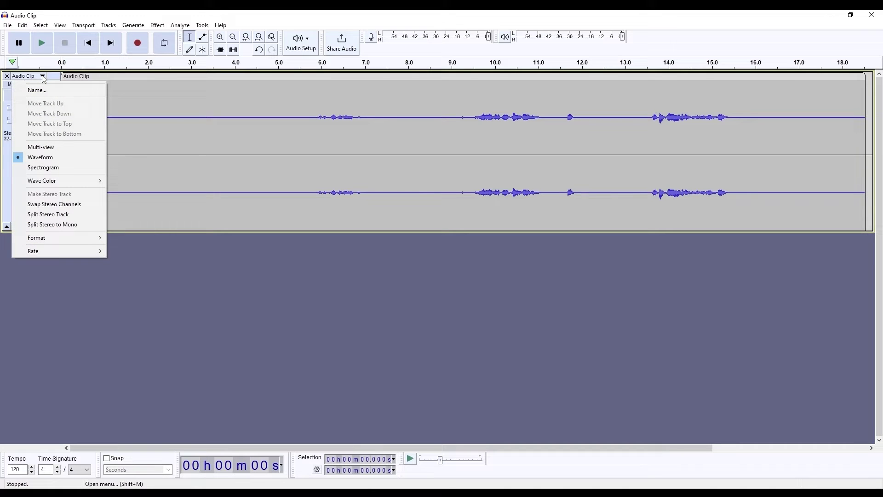
Show the track as a spectrogram and select the noise-only stretch from 15.946 to 16.857 s
left_click(65, 170)
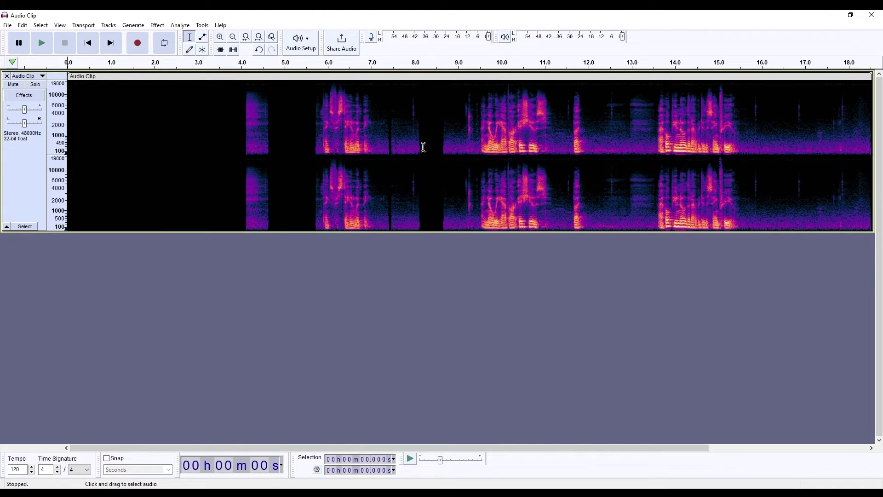
key("ctrl+a")
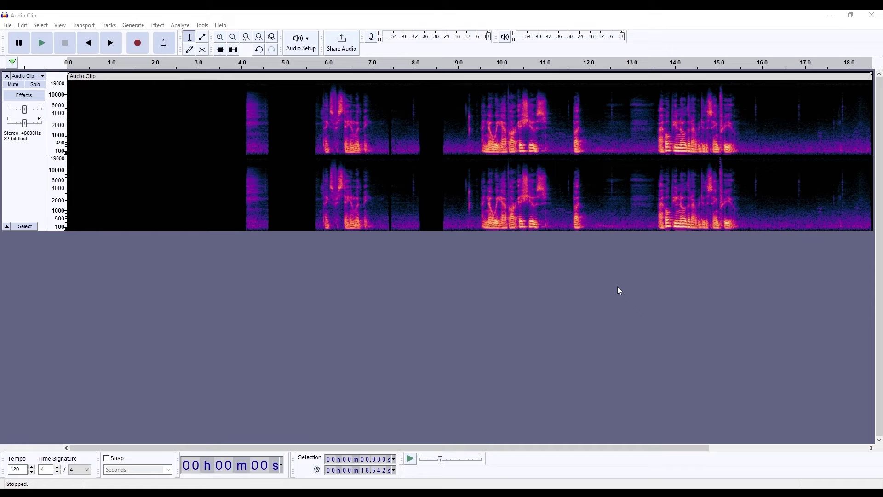
left_click_drag(759, 189, 798, 236)
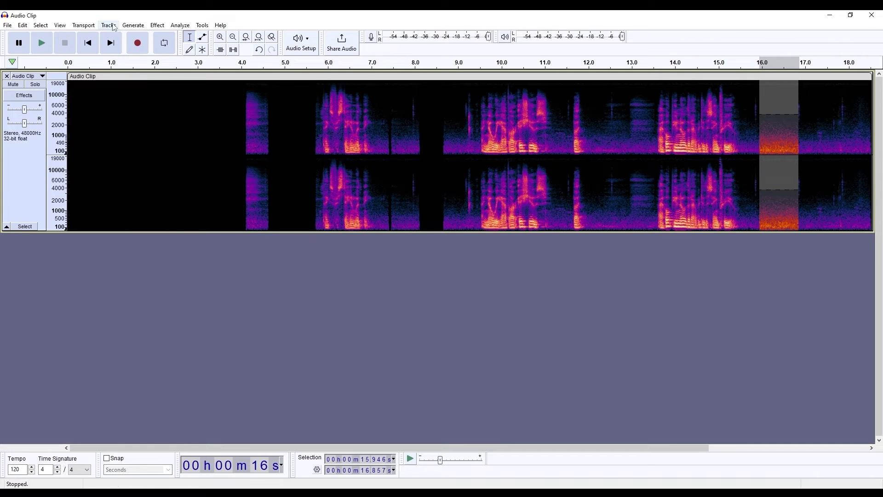
Get a Noise Reduction noise profile from the 15.946–16.857 s selection
left_click(157, 25)
mouse_move(185, 119)
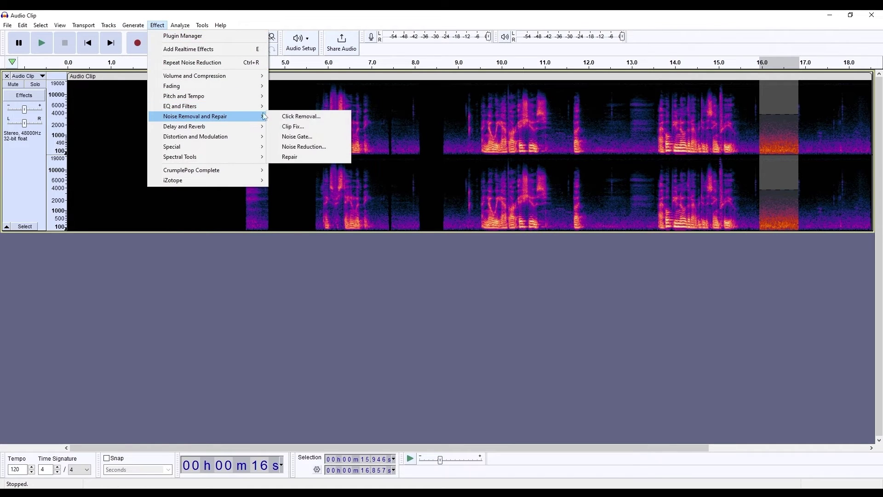
left_click(319, 151)
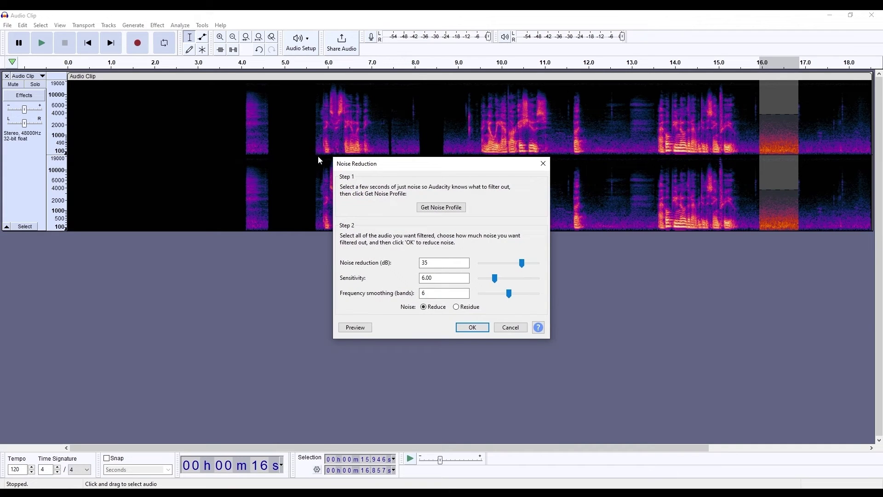
left_click(430, 207)
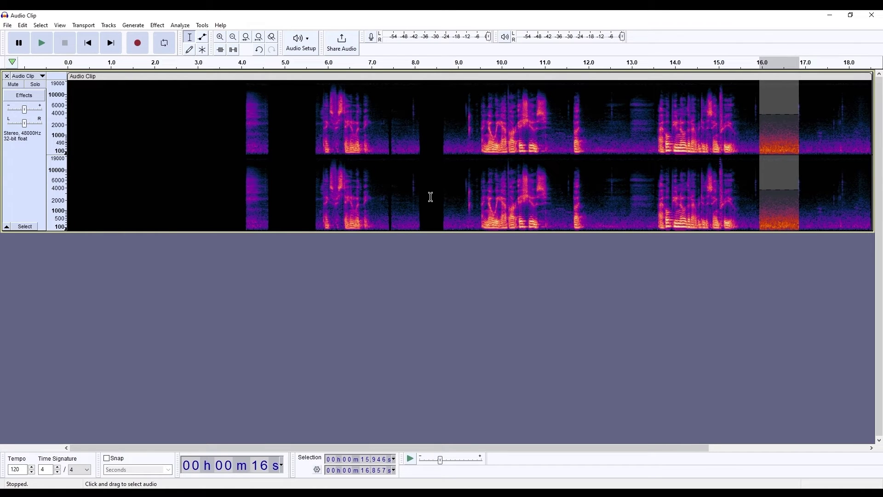
Apply Noise Reduction at 35 dB, sensitivity 6.00, smoothing 6 bands to the entire clip
key("ctrl+a")
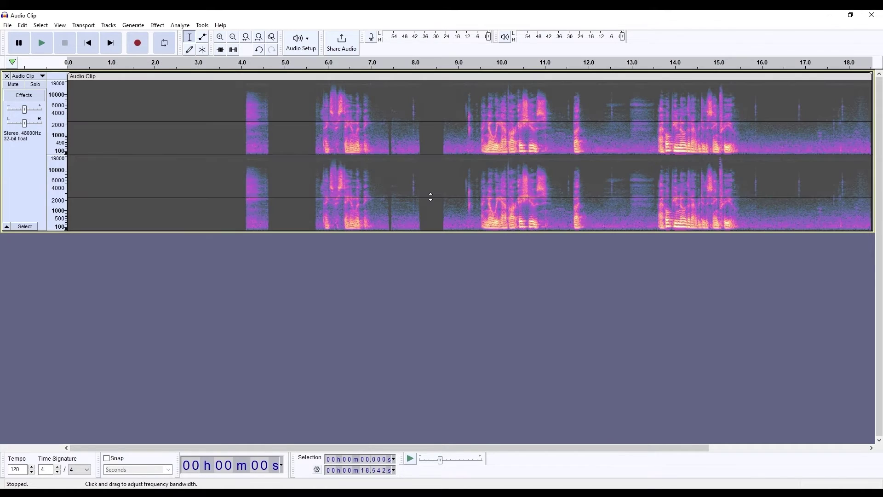
left_click(158, 26)
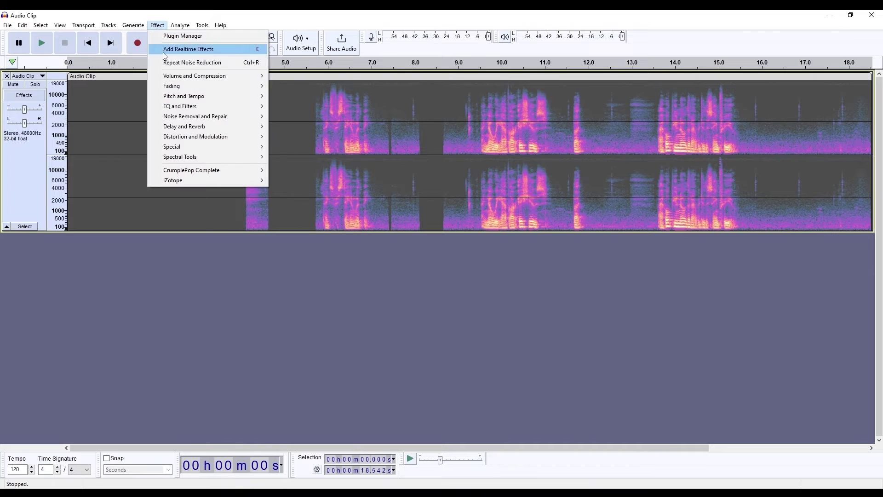
mouse_move(216, 117)
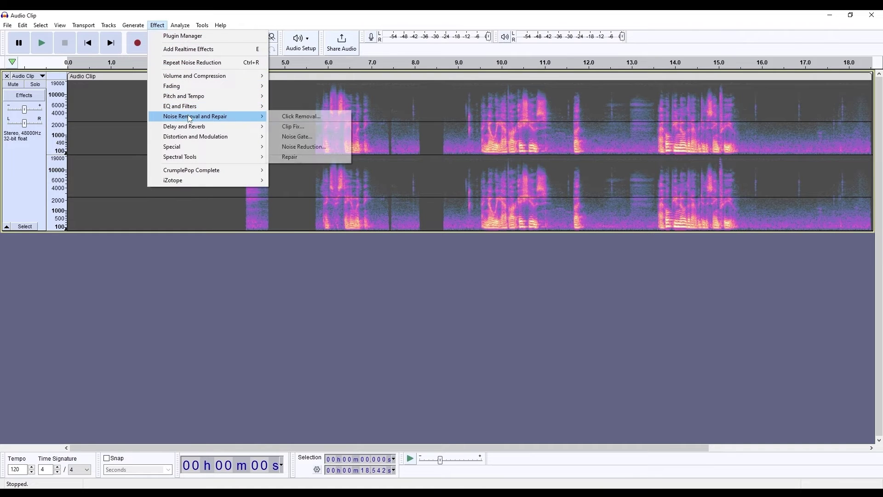
left_click(323, 147)
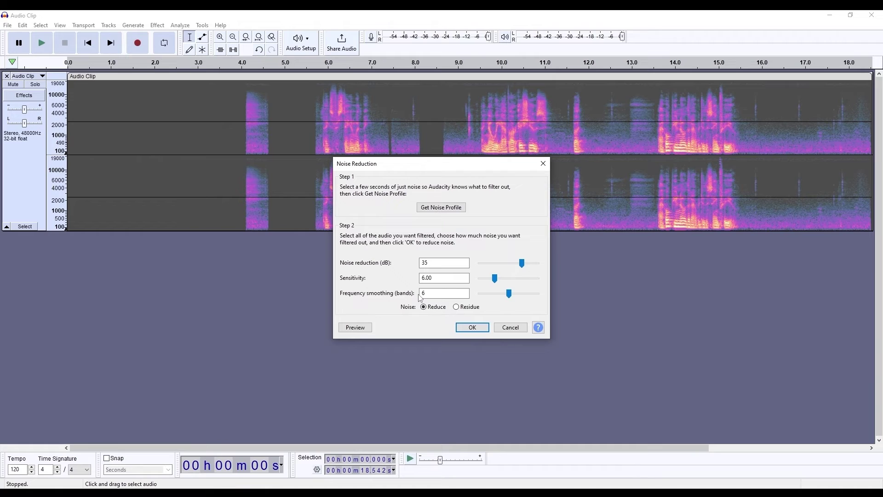
left_click(468, 327)
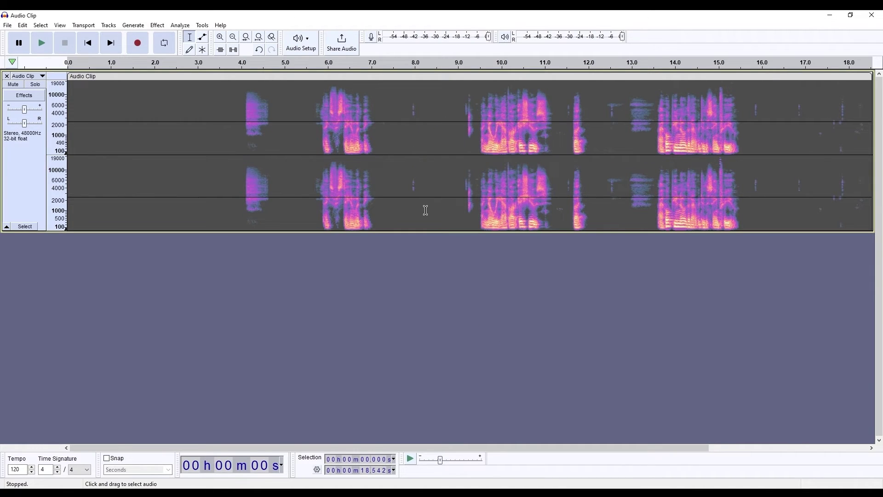
left_click(232, 62)
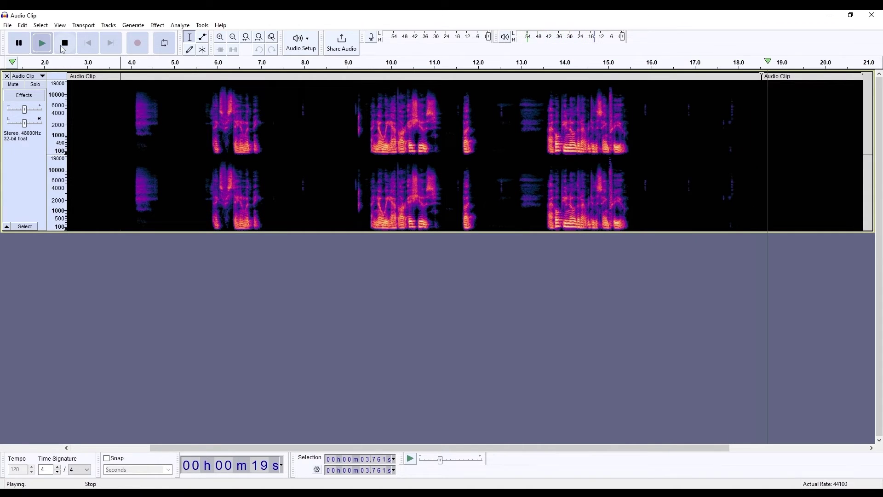
left_click(63, 49)
left_click(232, 189)
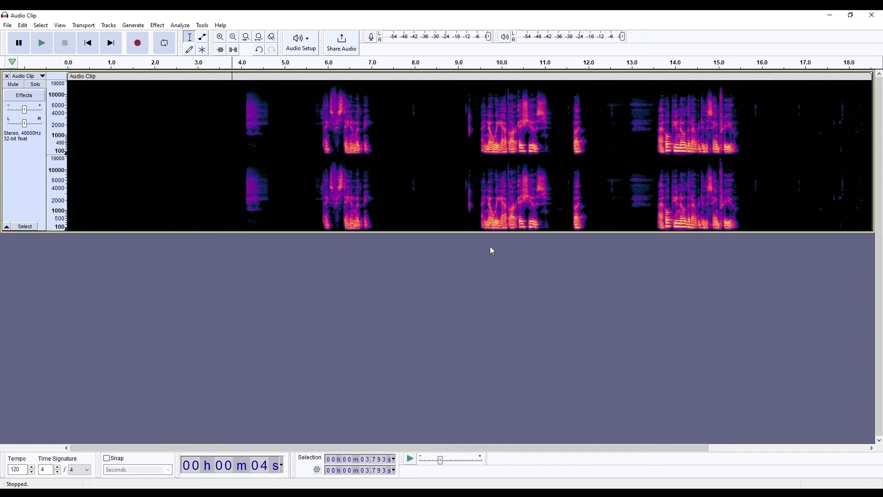
Replace the 17.111–17.525 s noise blip with generated silence
left_click_drag(810, 109, 828, 202)
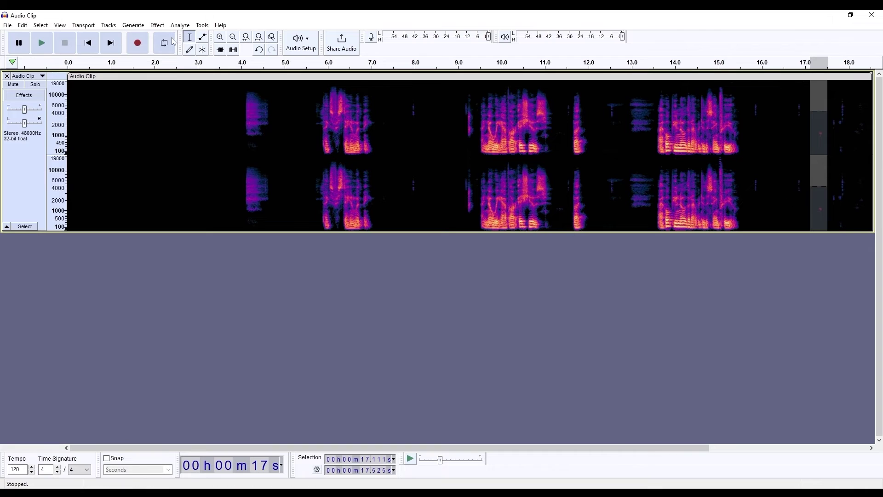
left_click(133, 25)
left_click(154, 111)
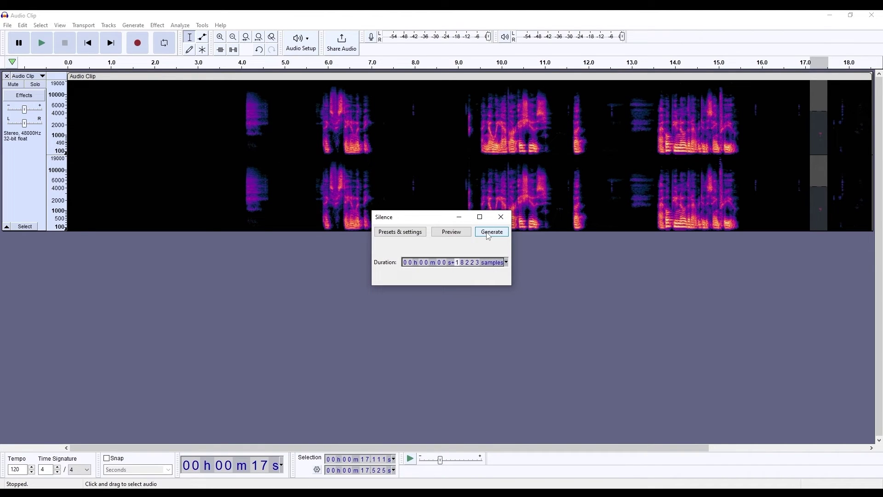
left_click(491, 232)
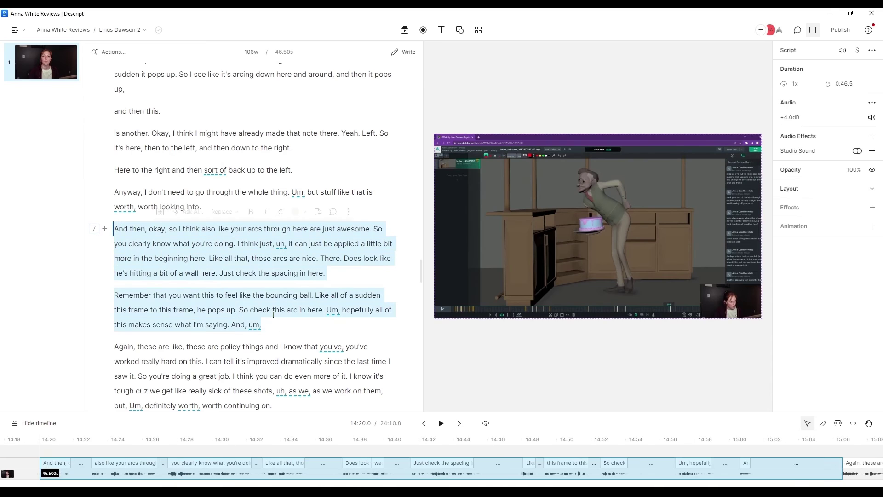
Create a new, empty Untitled video project from the Audio Cleanup folder
right_click(274, 315)
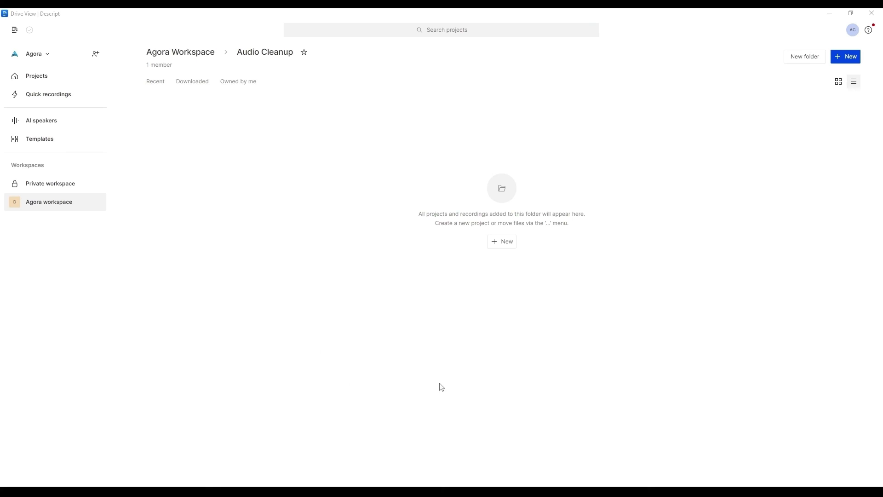
left_click(496, 244)
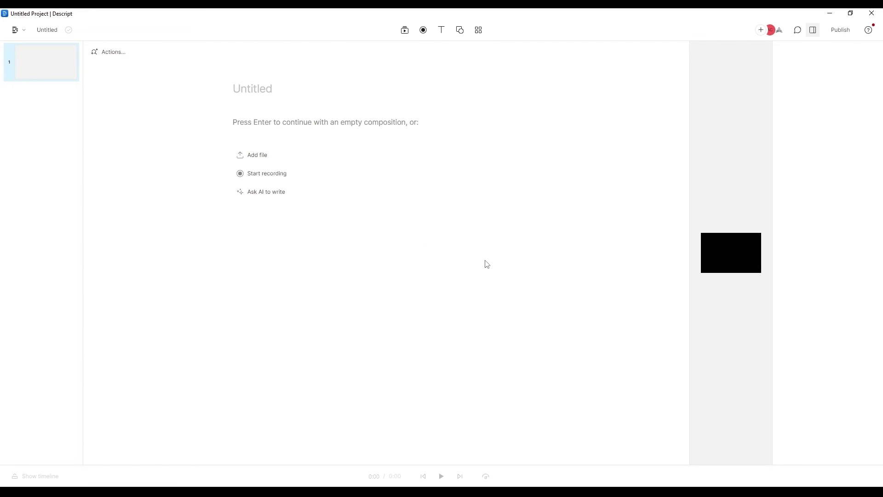
Import Audio Clip.mp4 into the project and start its English transcription
left_click(266, 156)
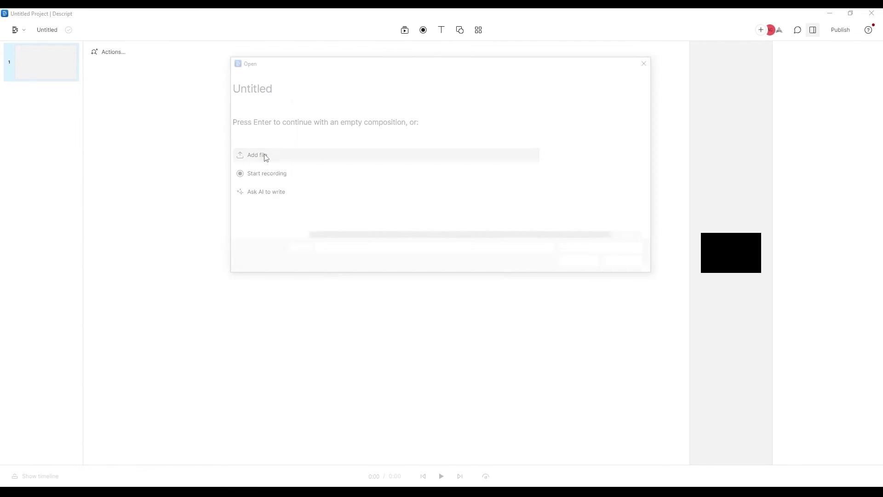
left_click(347, 118)
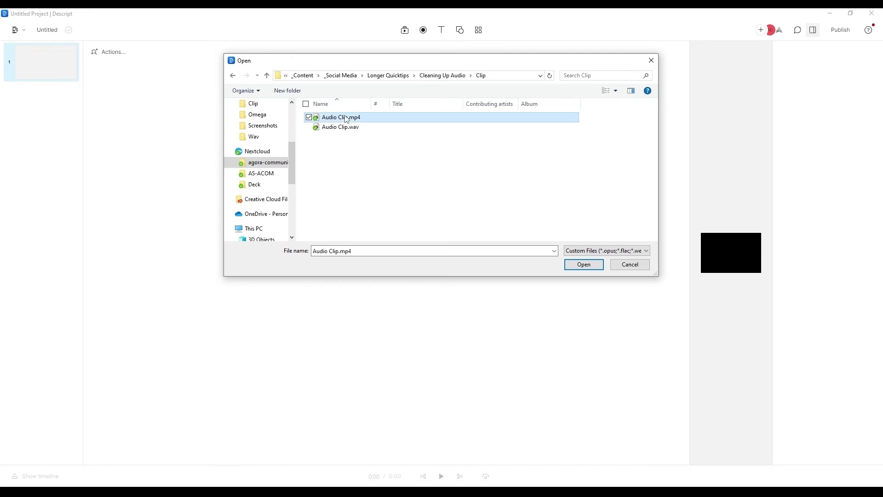
double_click(346, 118)
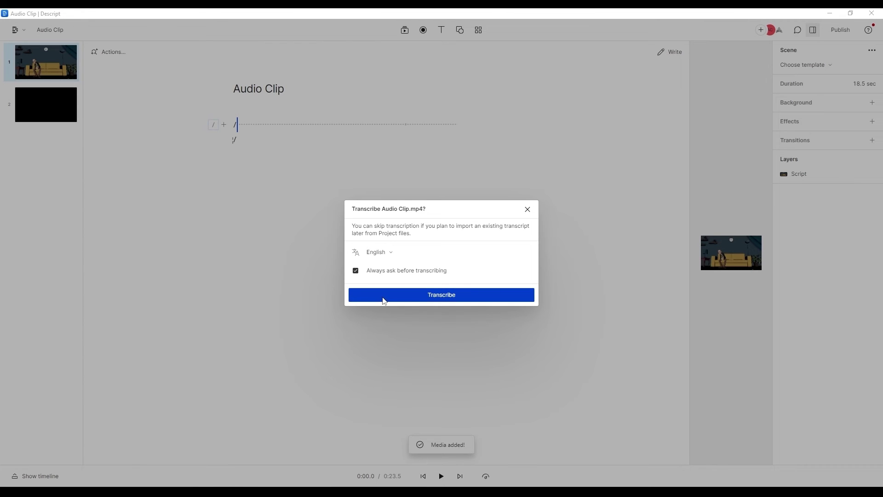
left_click(384, 295)
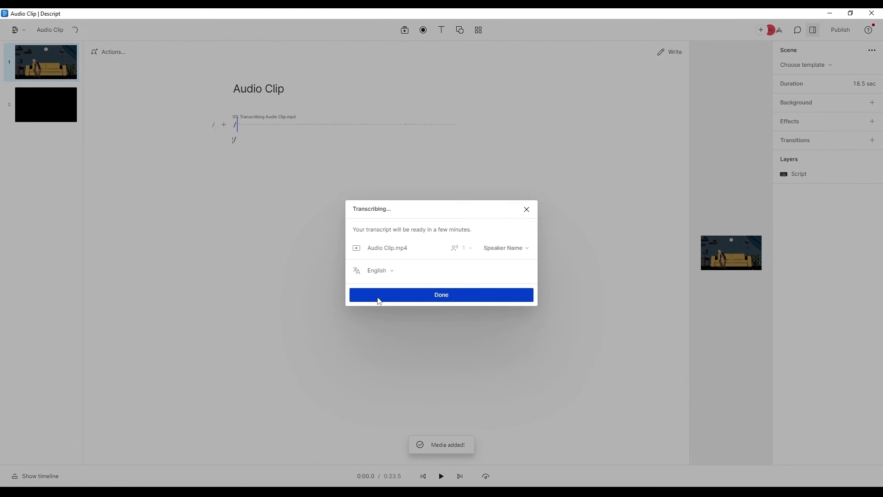
Show the timeline, select the Audio Clip.mp4 clip, and switch on Studio Sound
left_click(377, 297)
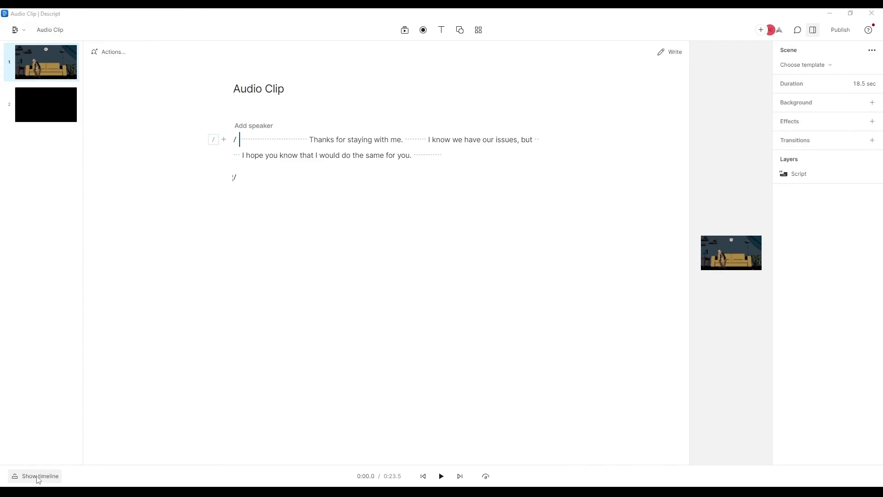
left_click(40, 475)
left_click(93, 478)
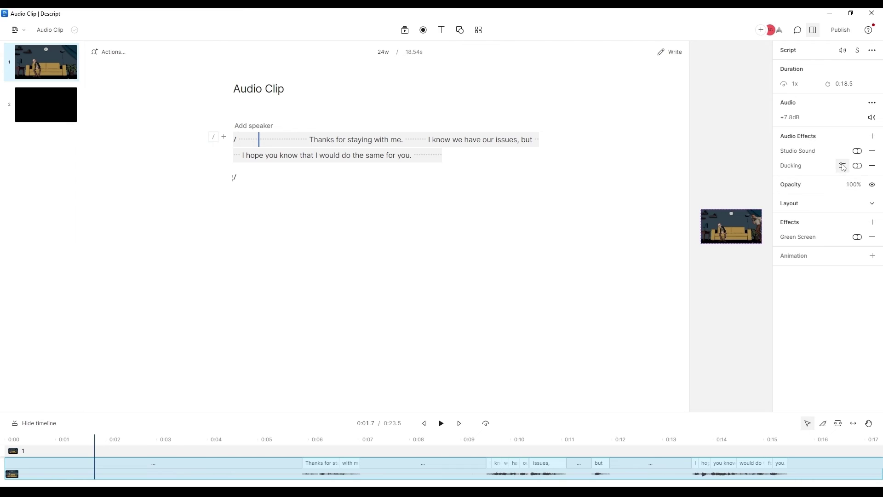
left_click(857, 151)
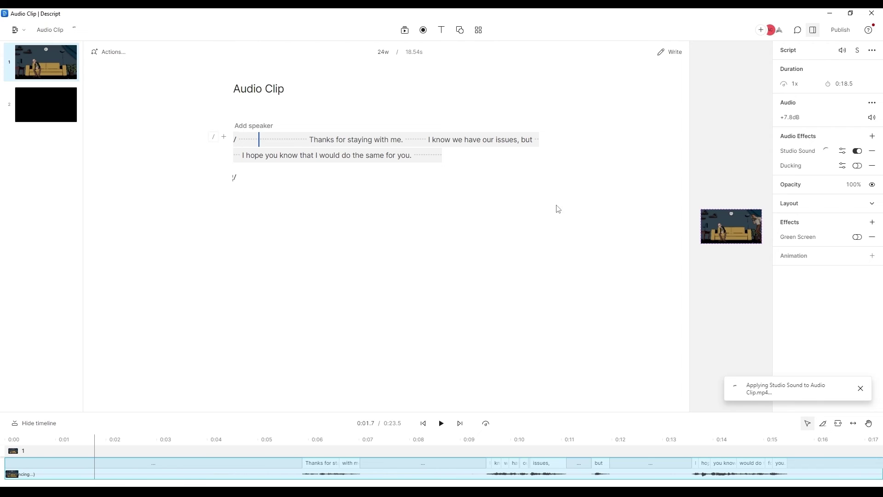
key("space")
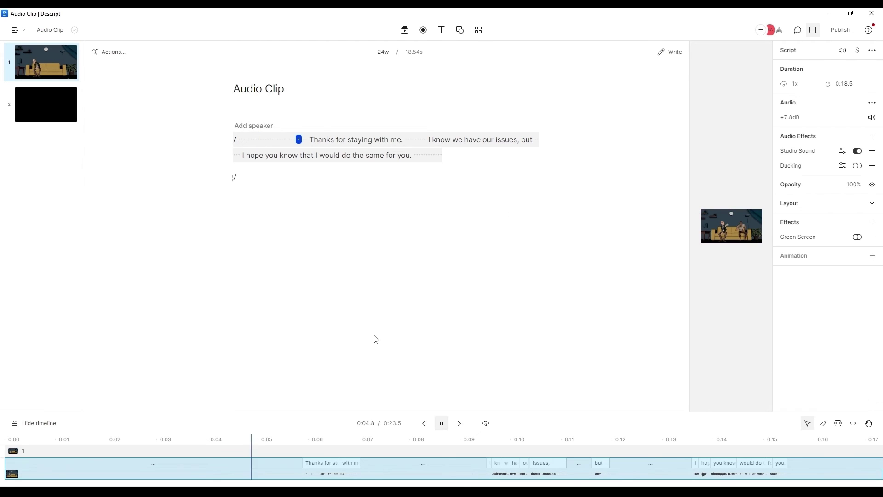